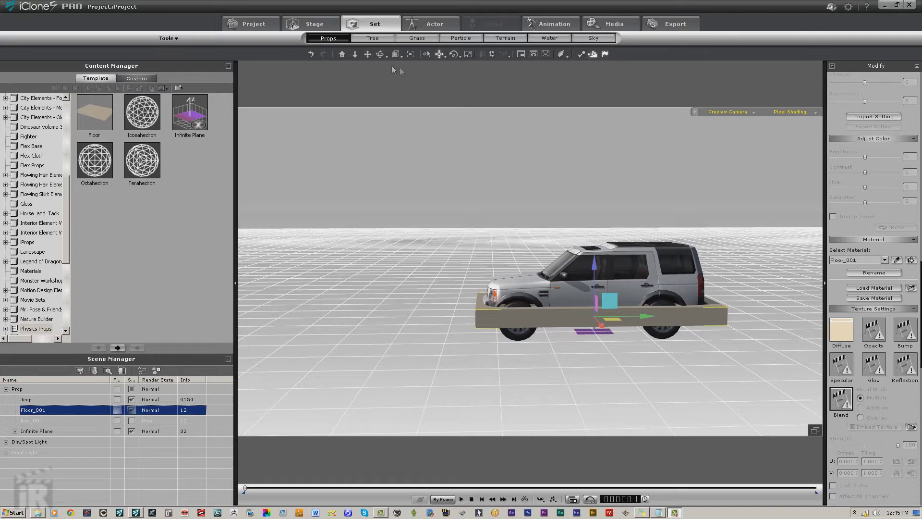
- Orbit to a front three-quarter view and open the jeep's Dynamic, Convex Hull physics settings
right_click_drag(499, 326, 546, 280)
right_click_drag(541, 225, 582, 275)
left_click(582, 275)
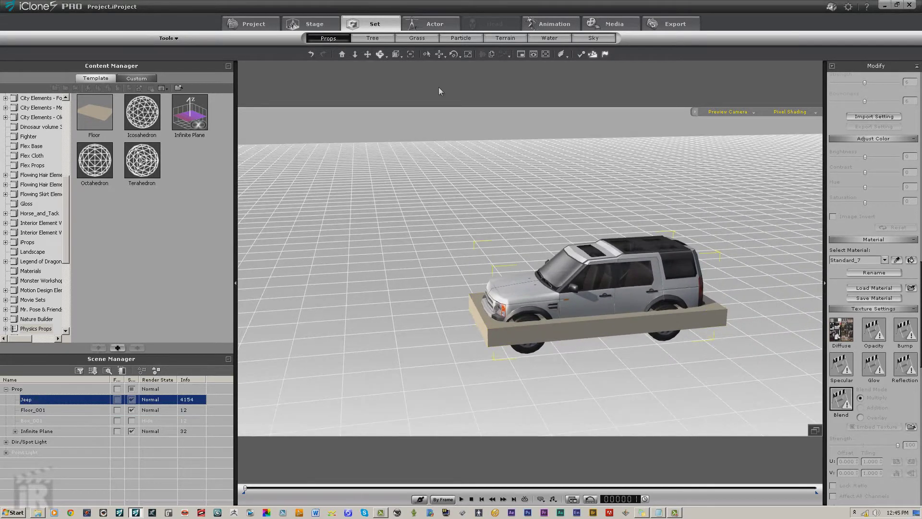
left_click(583, 53)
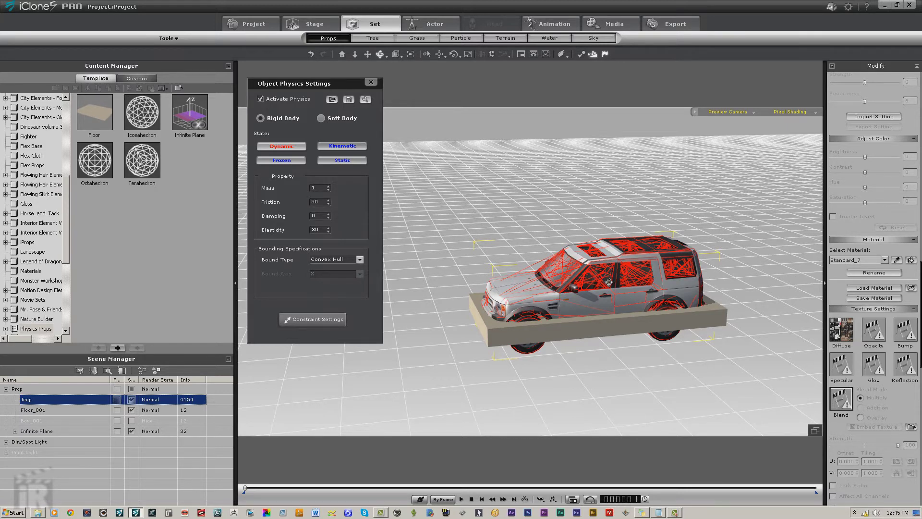
- Reselect the jeep and orbit to a slightly raised side view of it
left_click(554, 339)
left_click(577, 305)
left_click(381, 54)
left_click_drag(469, 150, 489, 146)
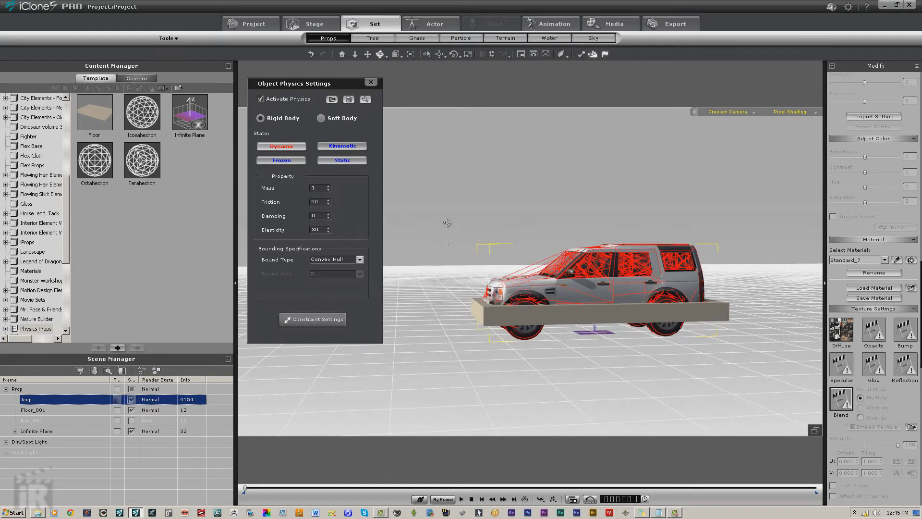
left_click_drag(488, 209, 505, 231)
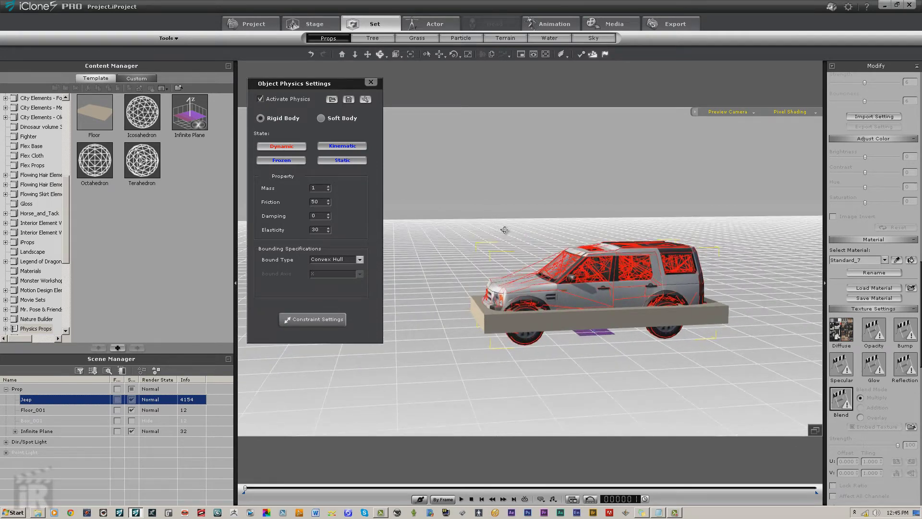
- Run and stop the jeep's physics test, then show Floor_001's Kinematic Box-bound settings
left_click(462, 500)
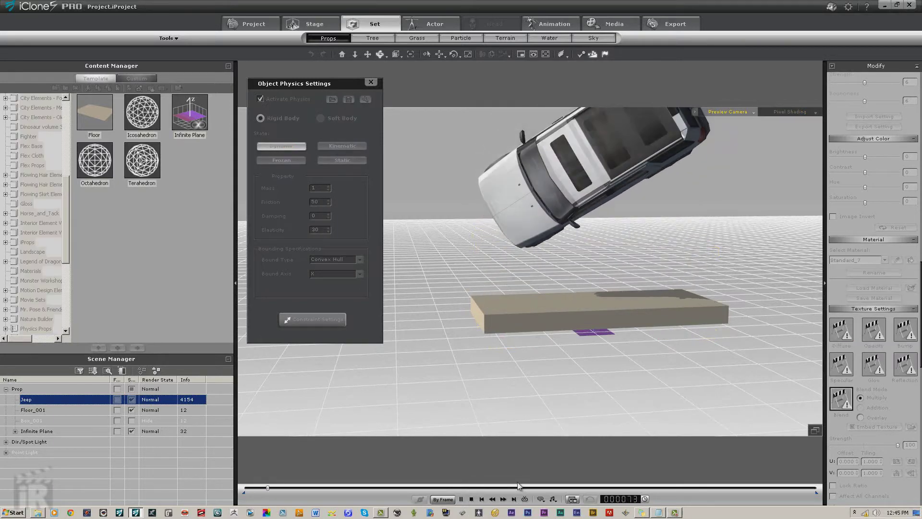
left_click(472, 499)
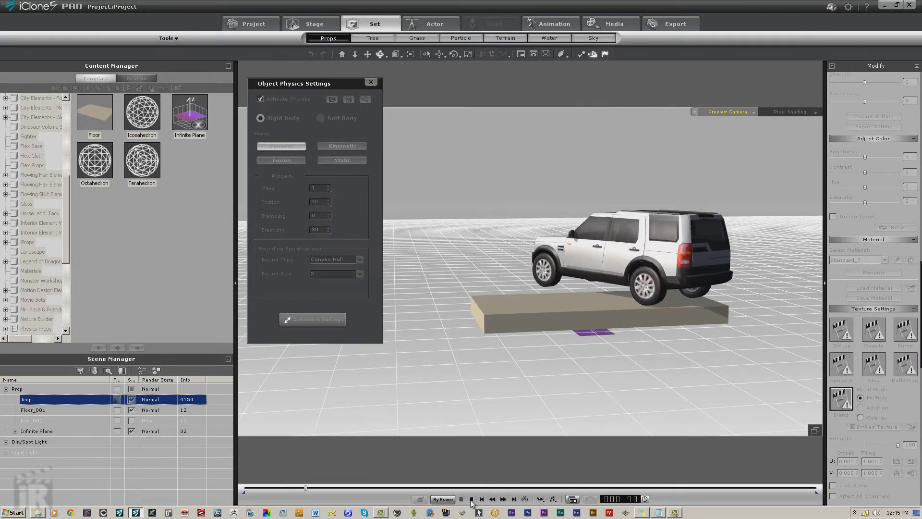
left_click(498, 325)
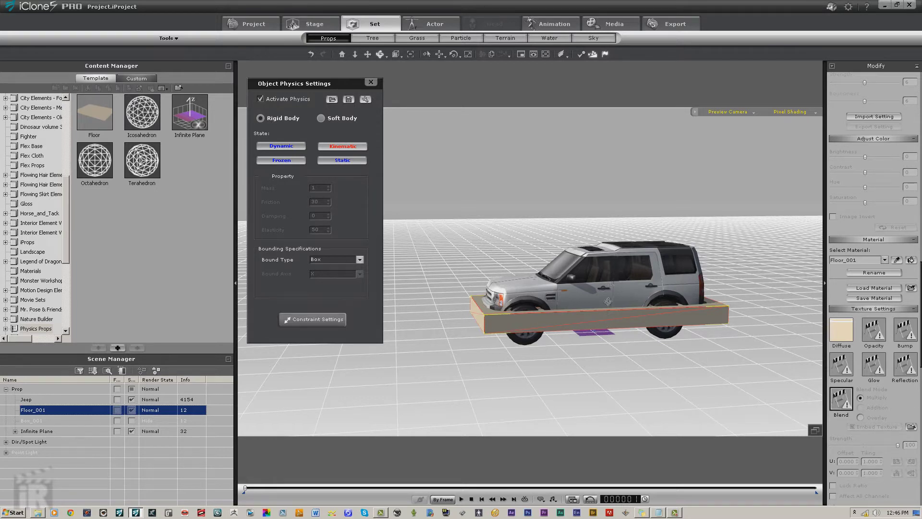
- Compare the physics settings of the jeep and Floor_001 by selecting each in turn
left_click(613, 281)
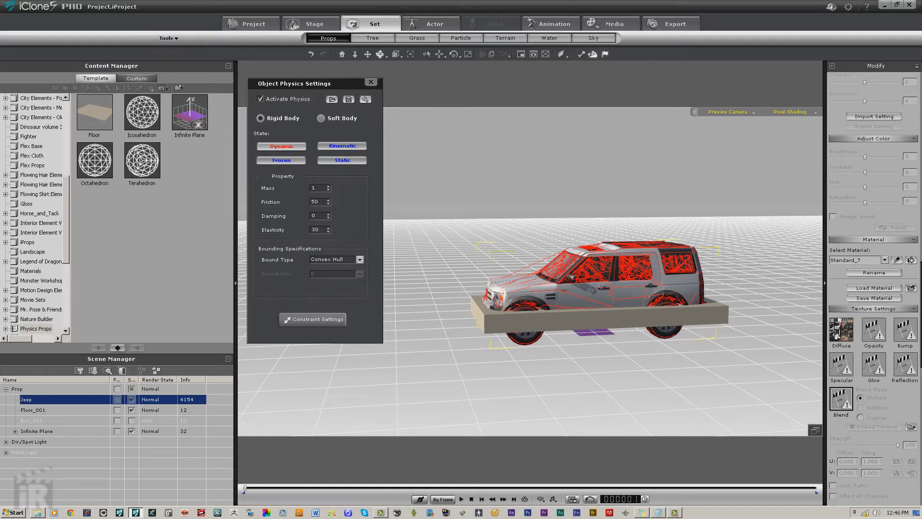
left_click(568, 325)
left_click(560, 319)
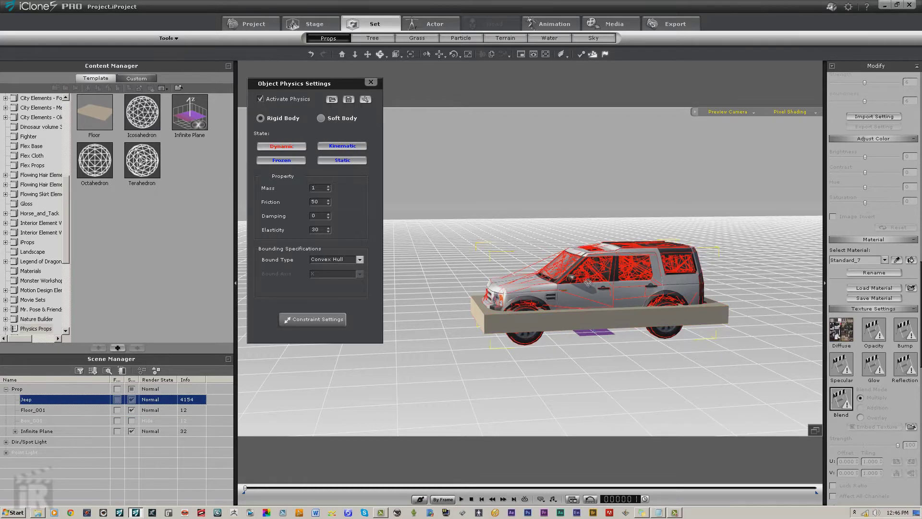
left_click(544, 323)
left_click(584, 278)
left_click(534, 320)
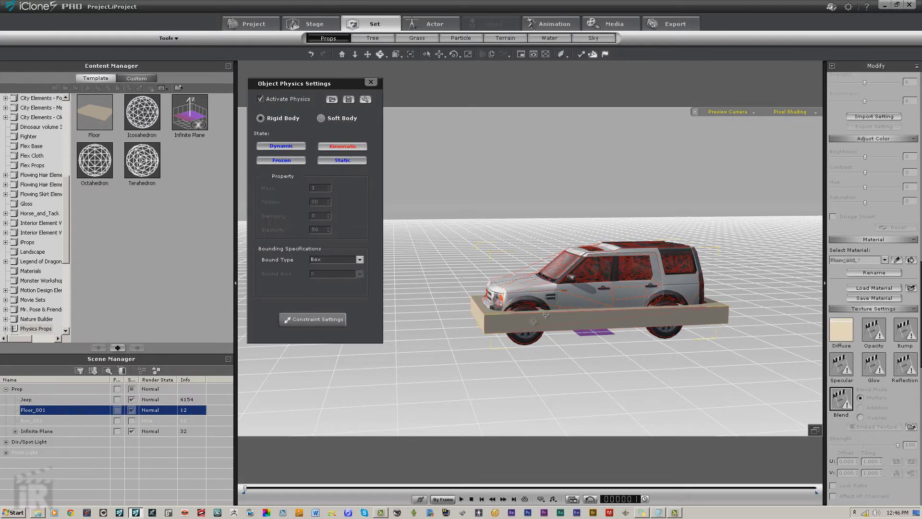
- Run the jeep's physics test three times, then unhide Box_001 behind the jeep
left_click(461, 499)
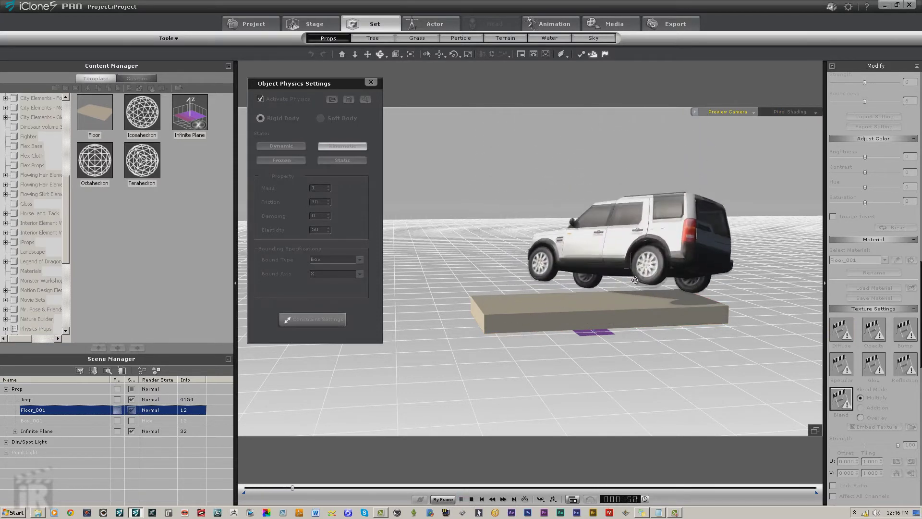
left_click(471, 499)
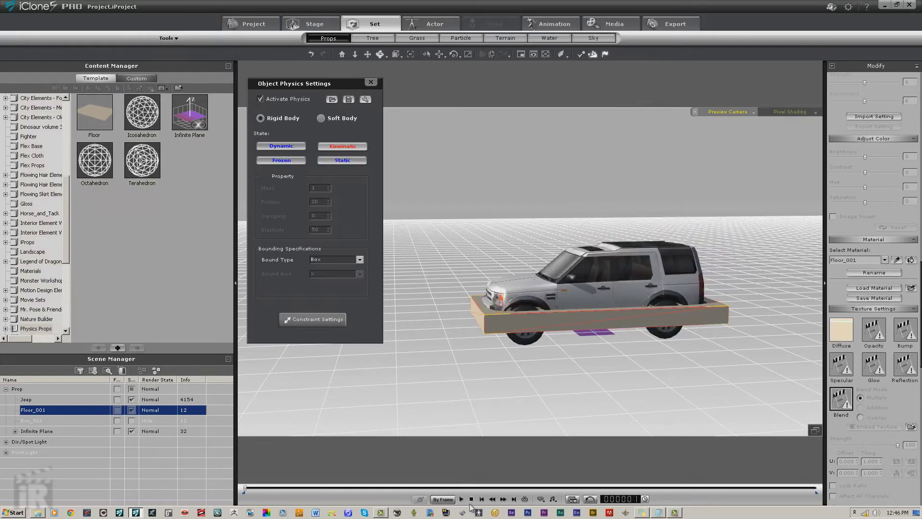
left_click(462, 500)
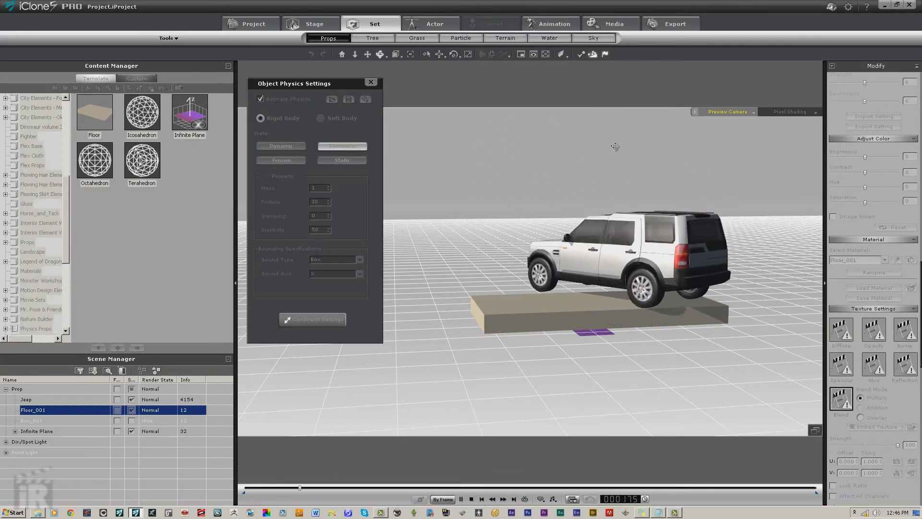
left_click(471, 500)
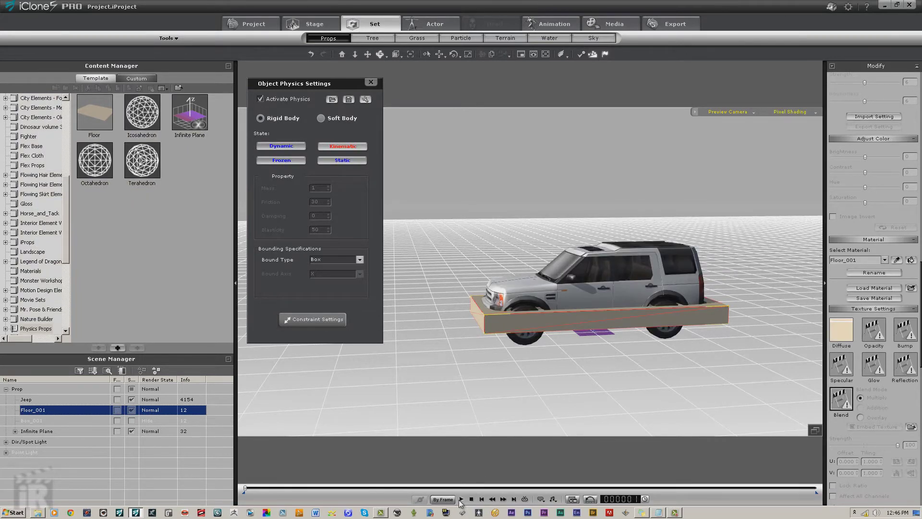
left_click(460, 500)
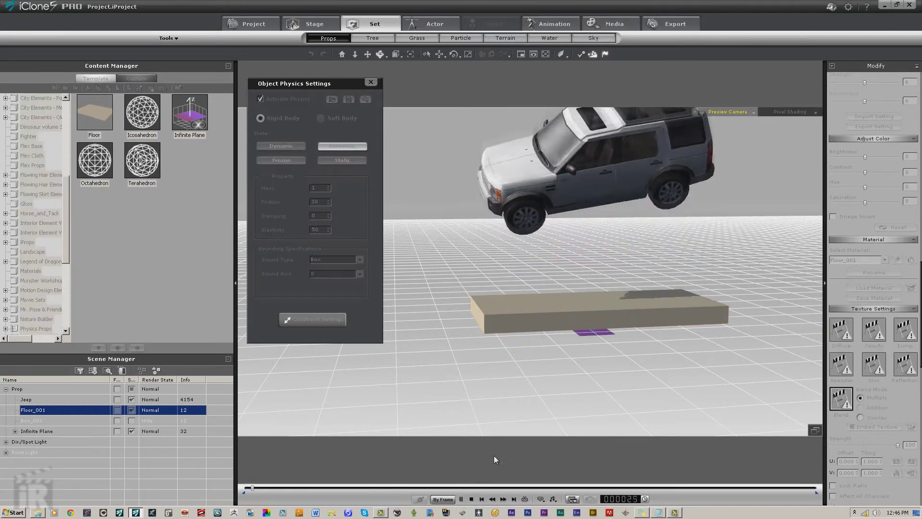
left_click(473, 499)
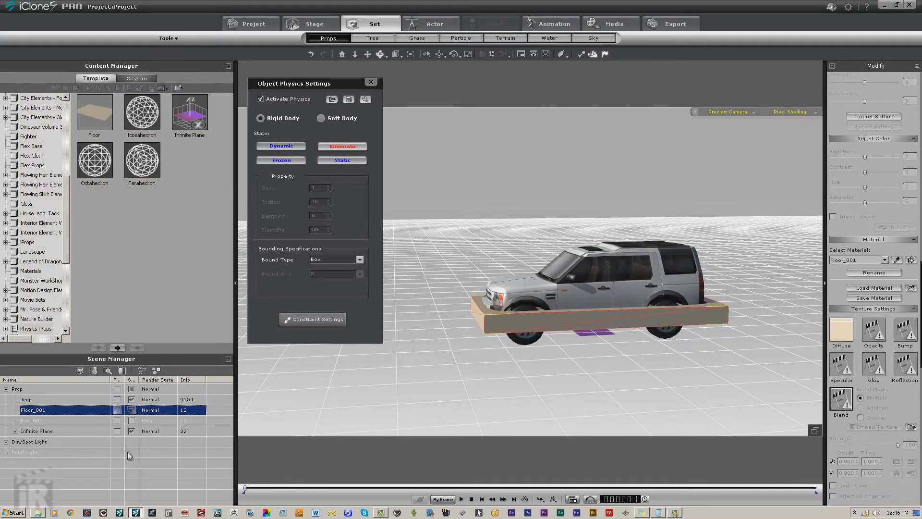
left_click(132, 421)
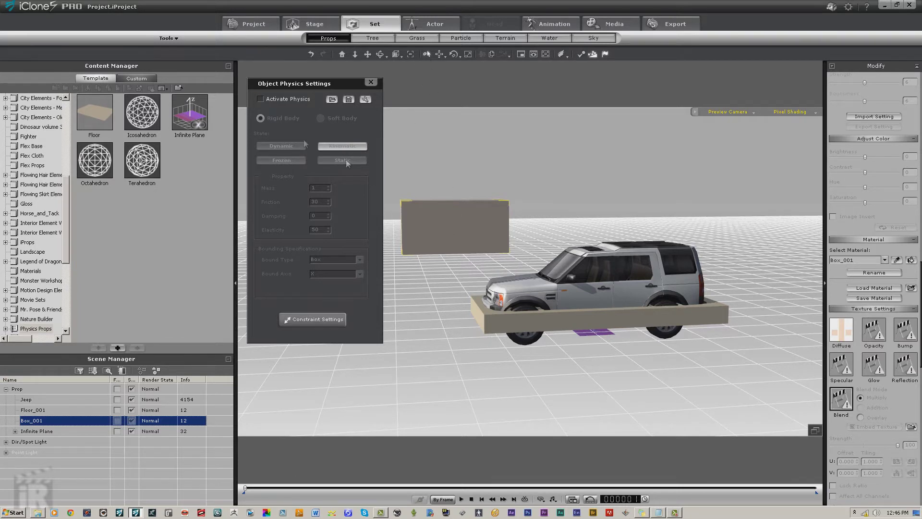
- Activate physics on Box_001 and run the simulation three times with the box
left_click(263, 98)
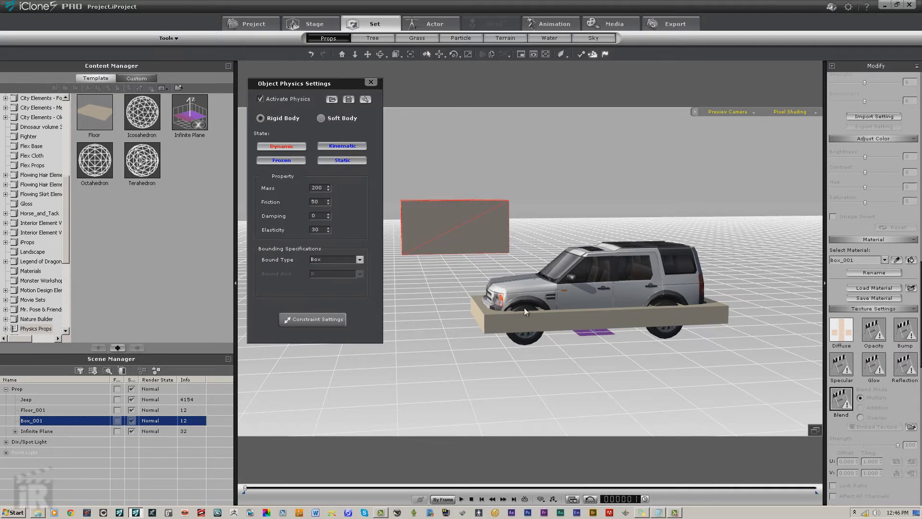
left_click(461, 499)
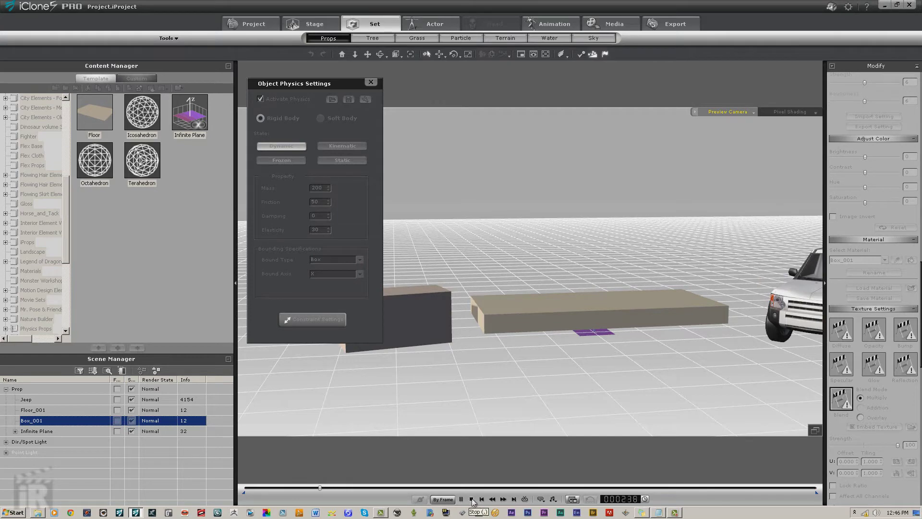
left_click(470, 500)
left_click(461, 499)
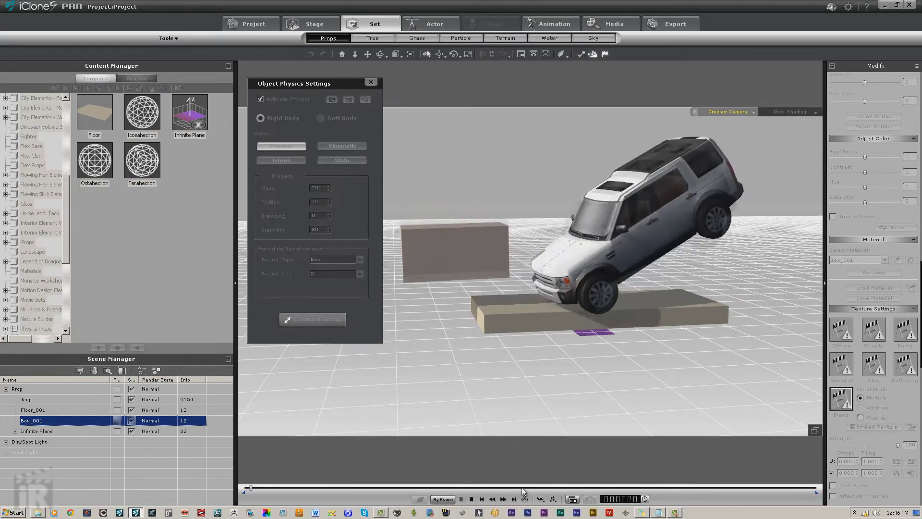
left_click(471, 500)
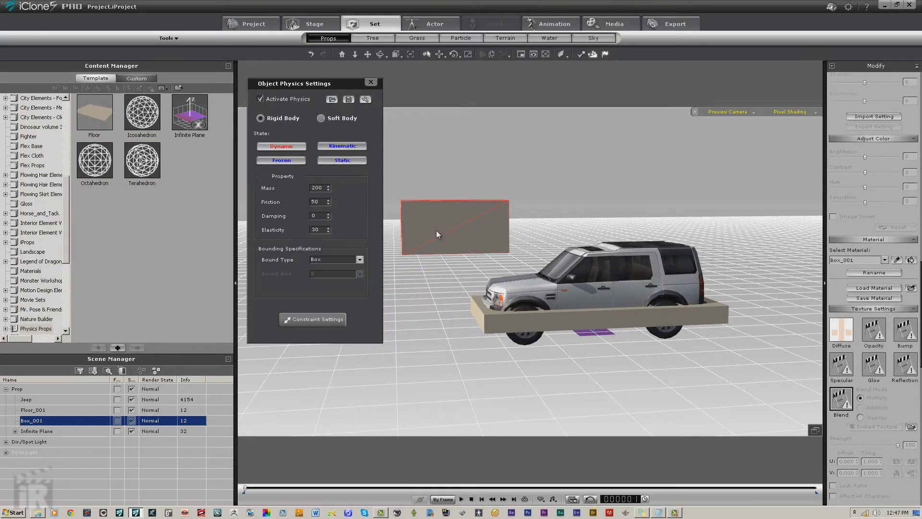
left_click(461, 500)
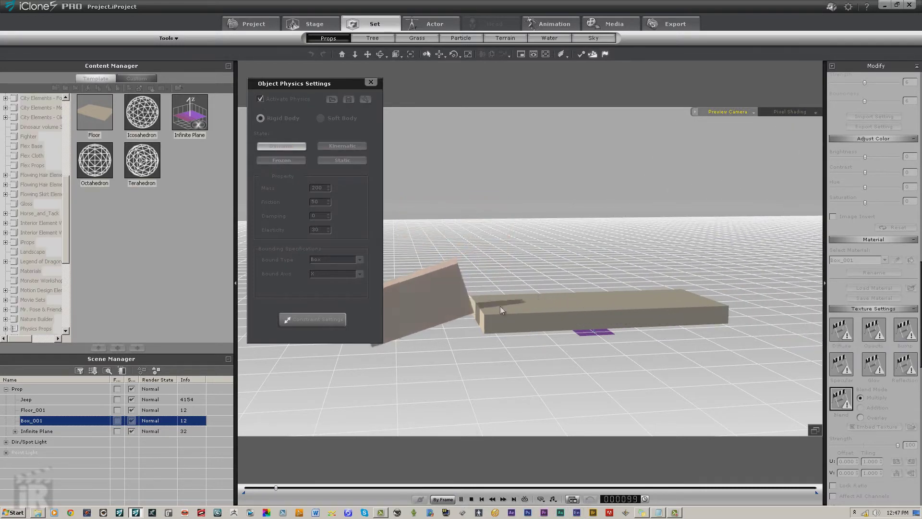
left_click(482, 499)
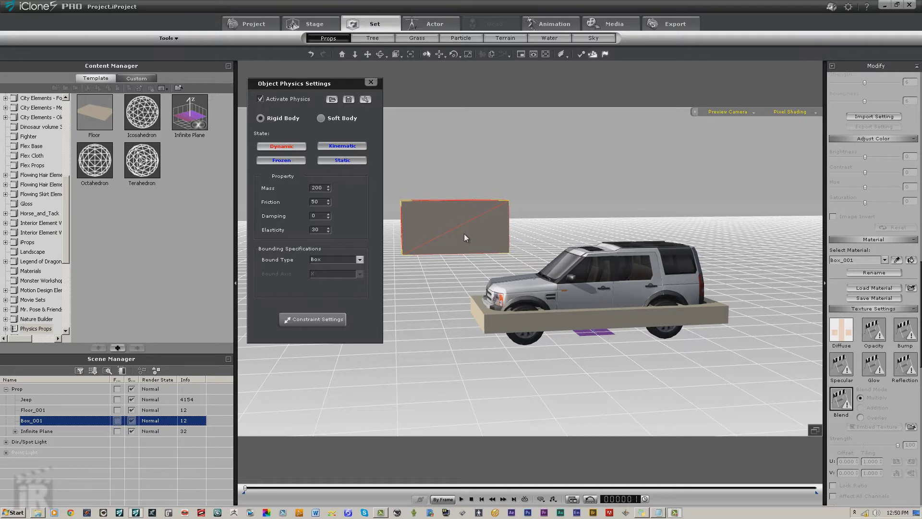
- Deactivate and hide Box_001, rerun the jeep test, and select Floor_001
left_click(261, 99)
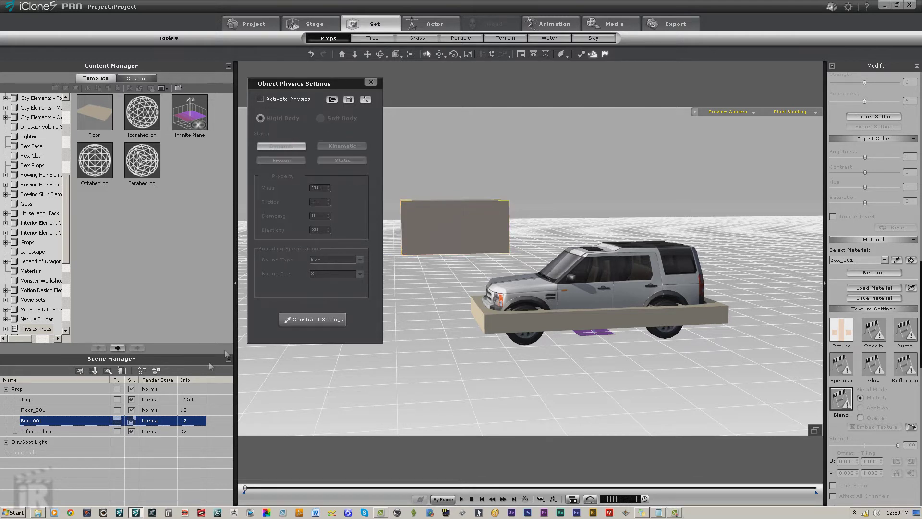
left_click(131, 421)
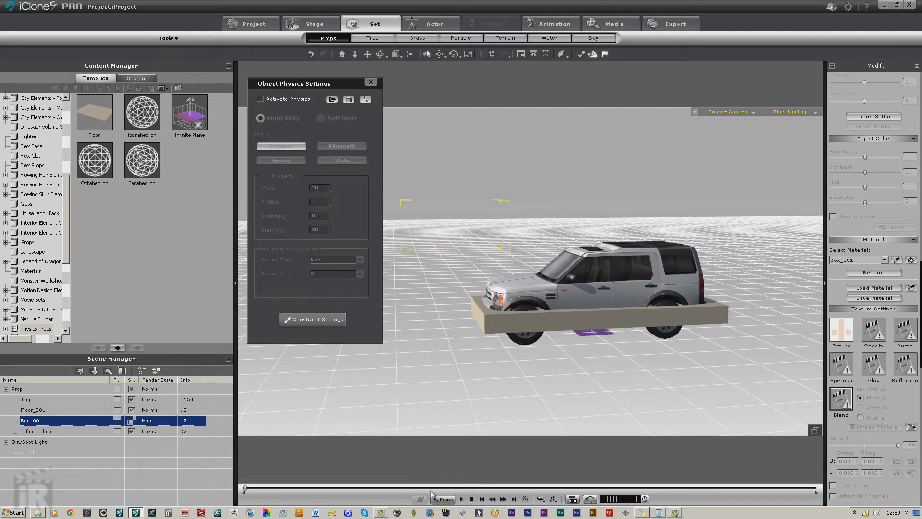
left_click(462, 500)
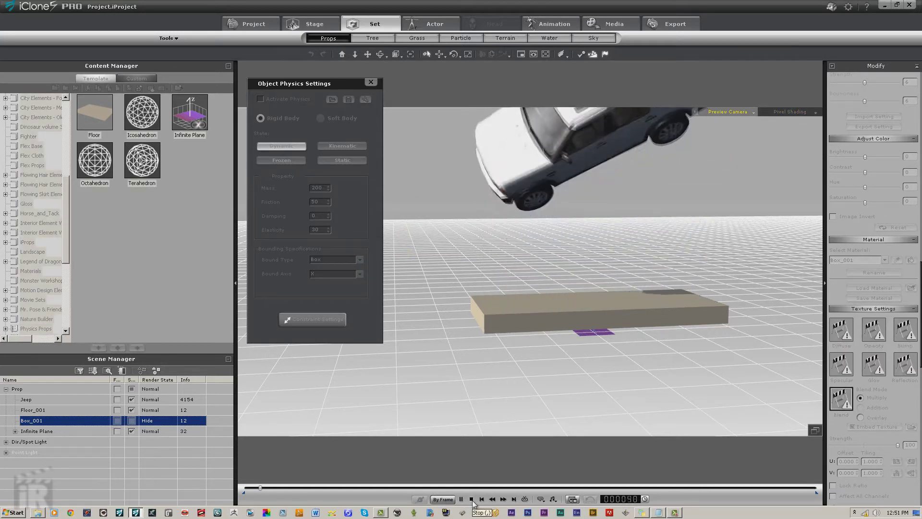
left_click(471, 500)
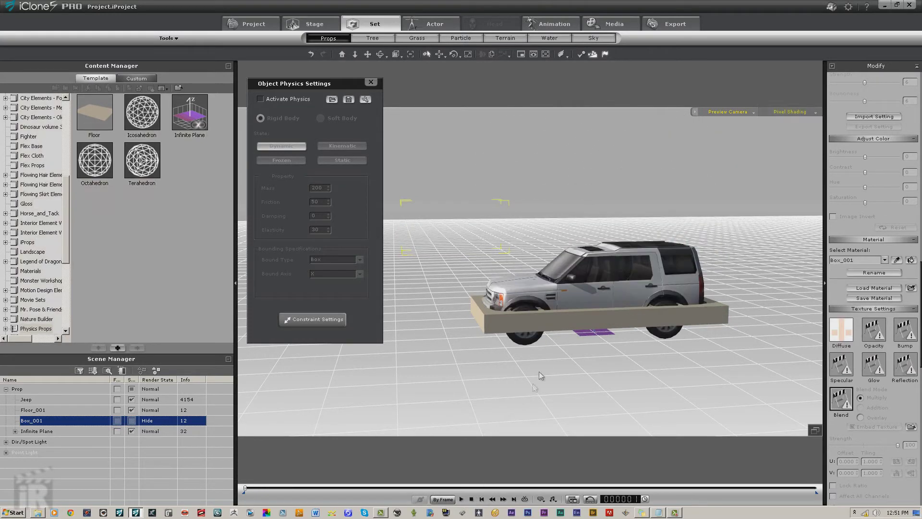
left_click(525, 318)
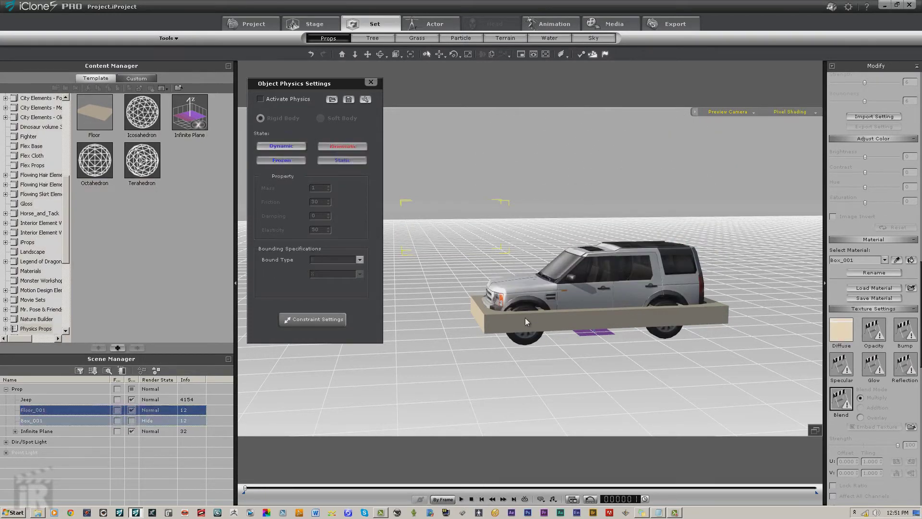
- Give the jeep a Cylinder collision bound and run the simulation
left_click(577, 283)
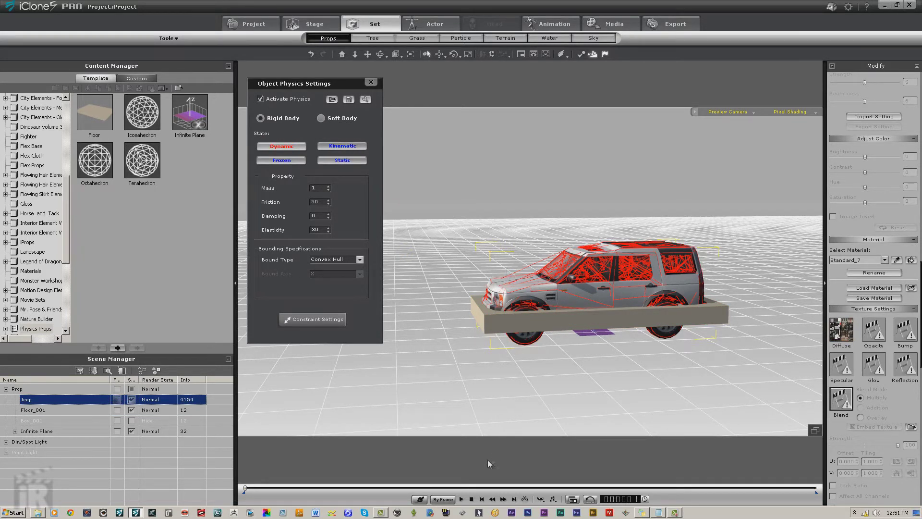
left_click(361, 260)
left_click(337, 280)
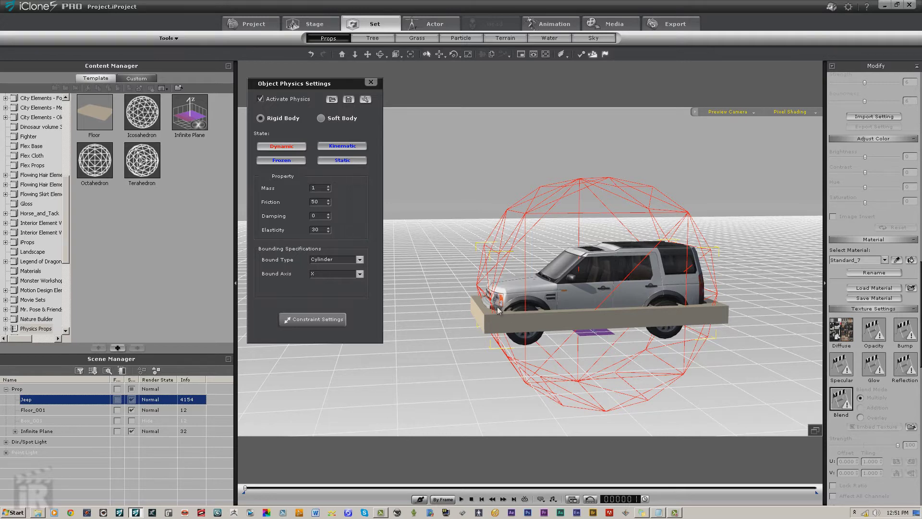
left_click(460, 500)
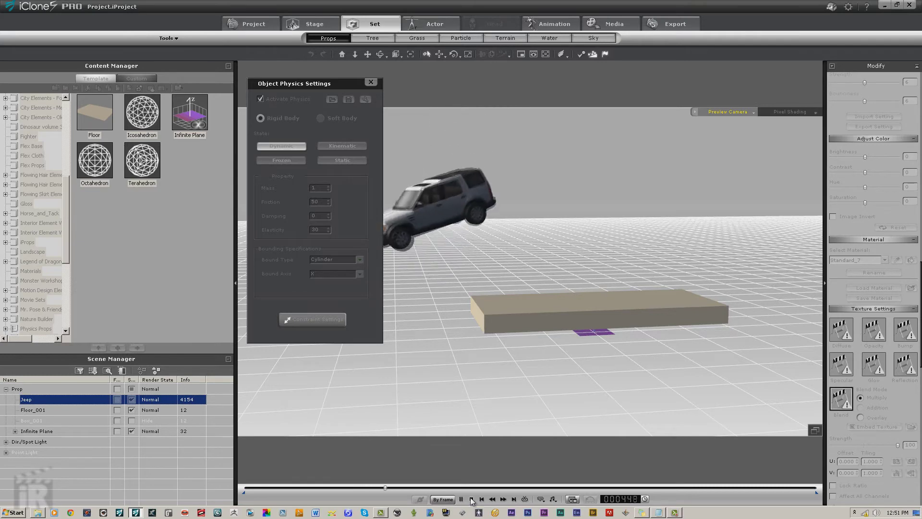
left_click(471, 500)
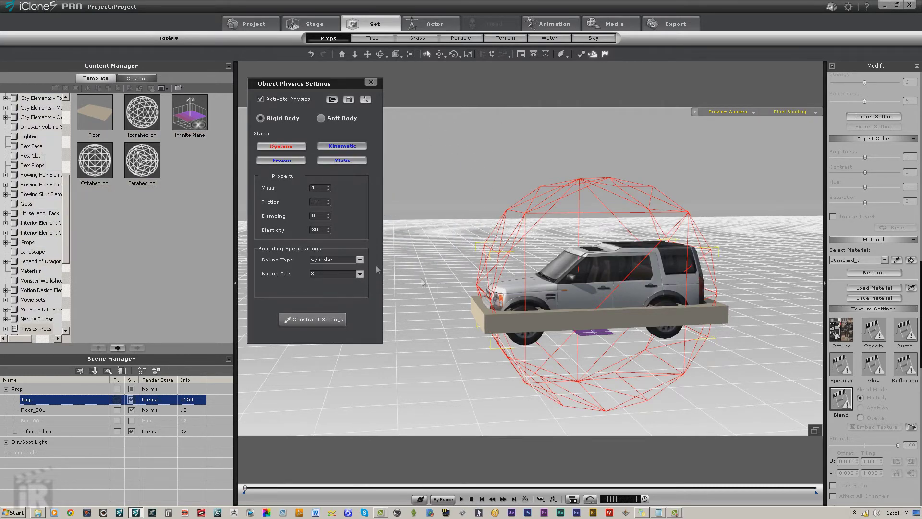
- Switch the jeep's bound to Self Mesh and rerun the simulation
left_click(359, 260)
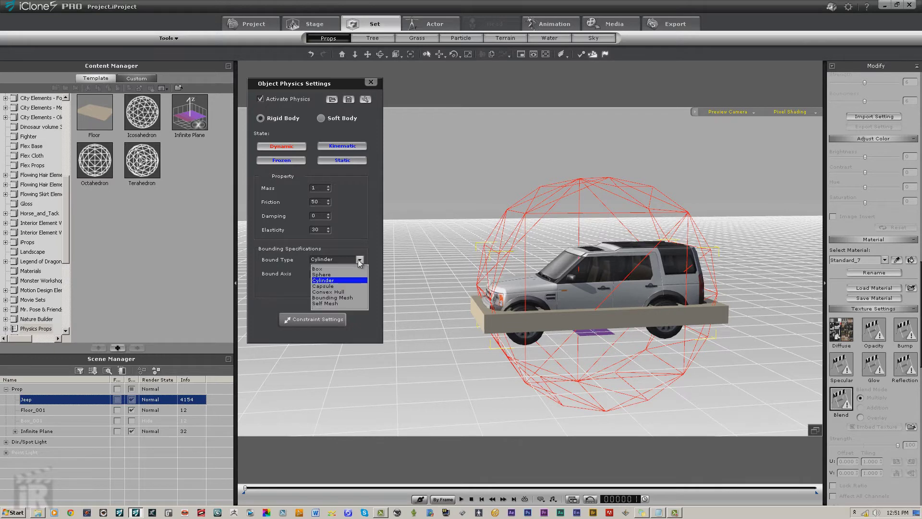
left_click(330, 304)
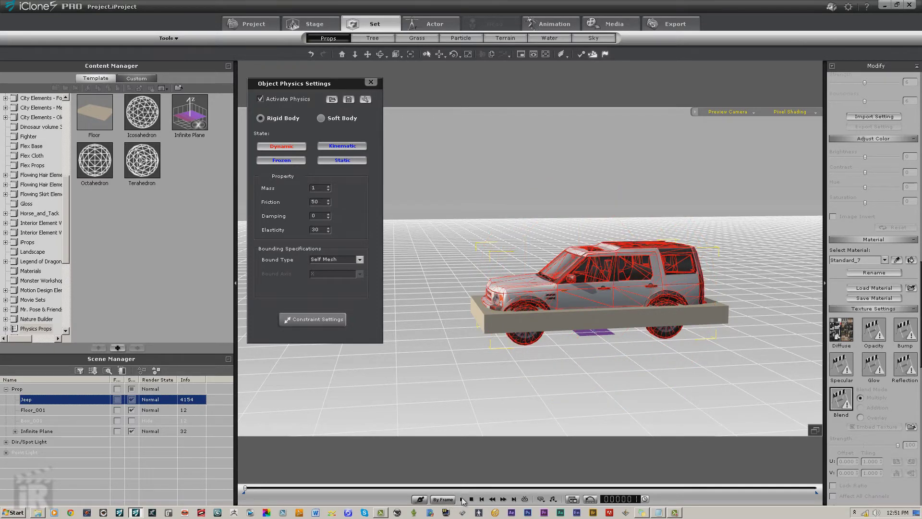
left_click(462, 499)
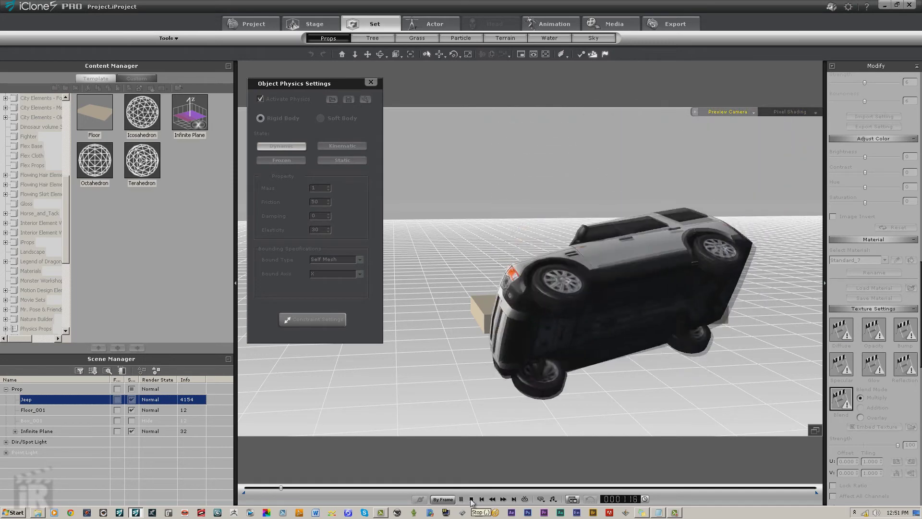
left_click(471, 499)
left_click(360, 261)
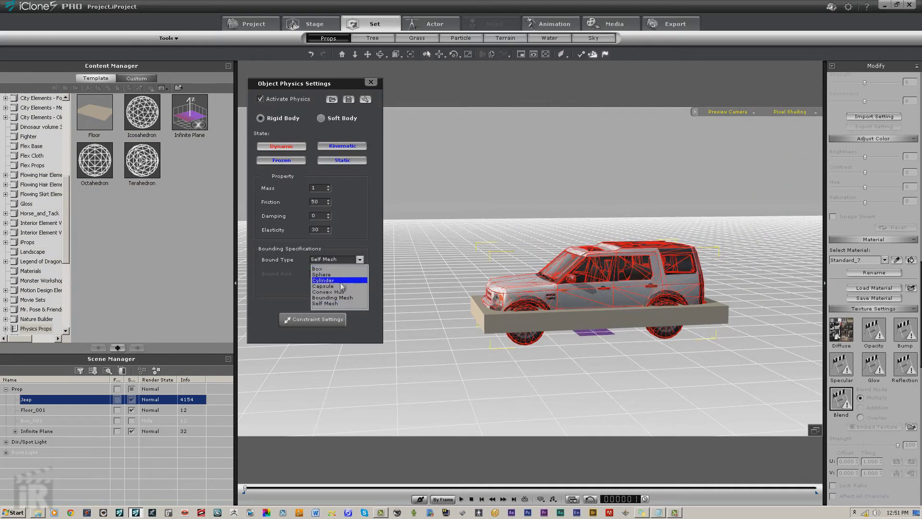
- Set the jeep's bound back to Convex Hull and run the simulation until it lands on the box
left_click(331, 293)
key("space")
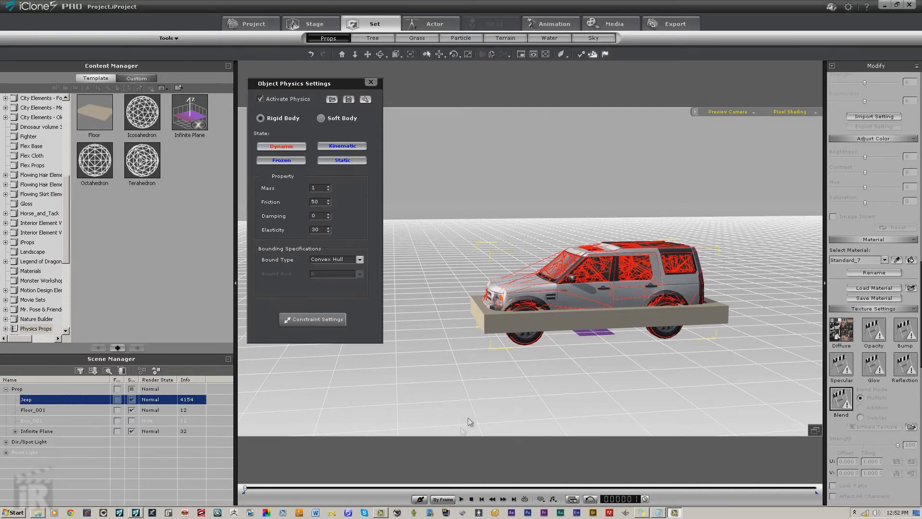
left_click(462, 499)
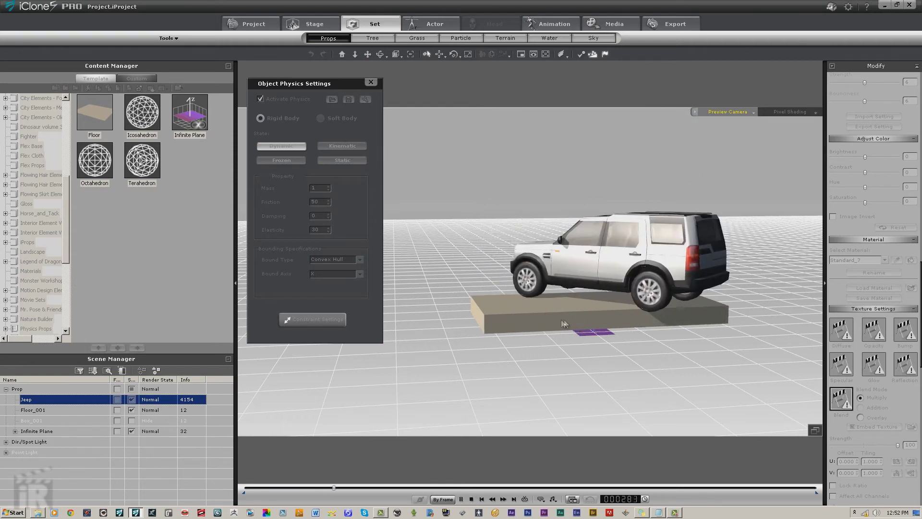
left_click(471, 499)
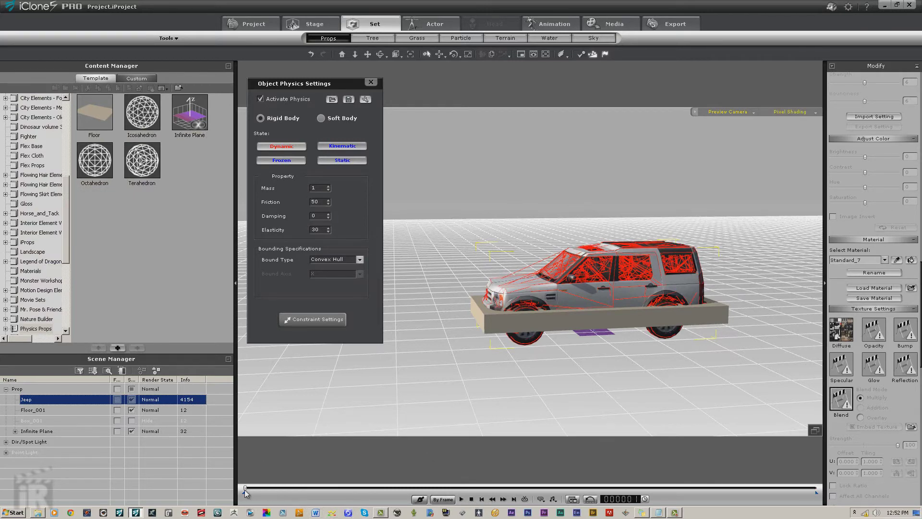
- Move the Floor_001 slab toward the camera a few frames into the timeline
left_click_drag(245, 489, 250, 489)
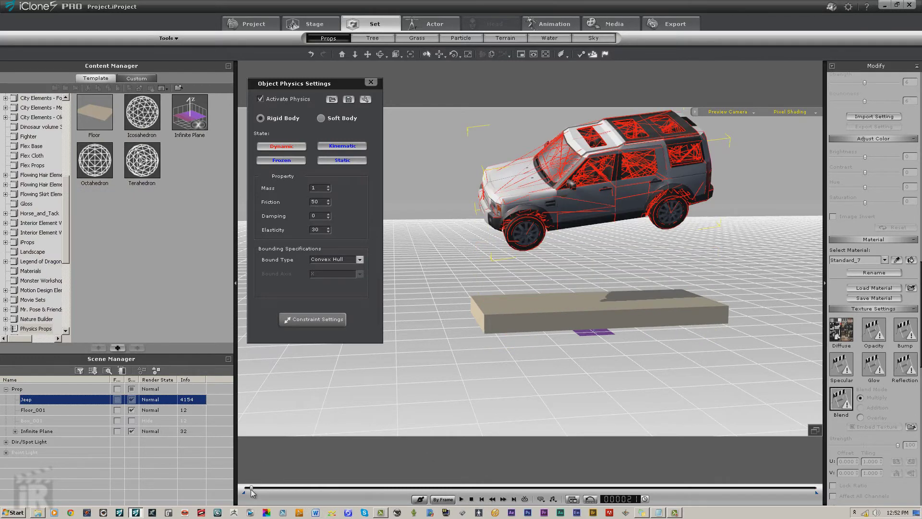
left_click(534, 321)
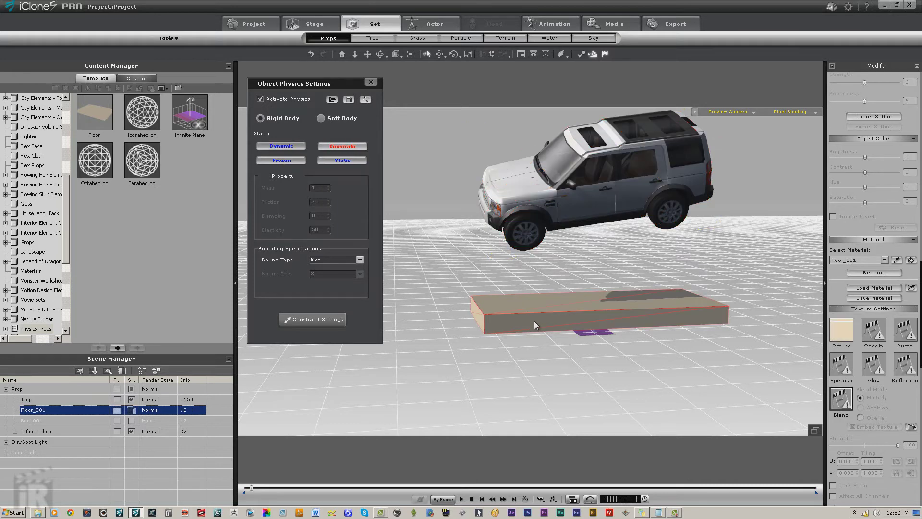
left_click(440, 54)
left_click_drag(644, 375, 813, 514)
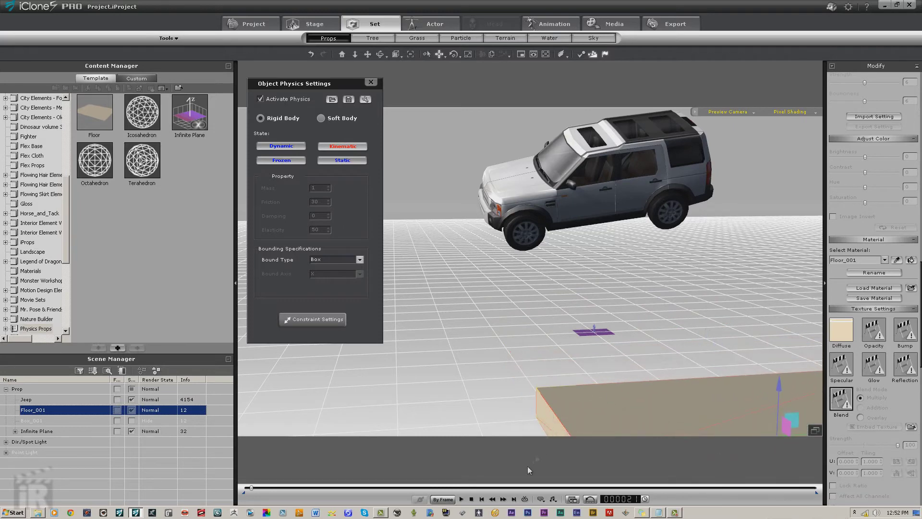
- Rewind and run the physics test twice with the moved slab
left_click(482, 500)
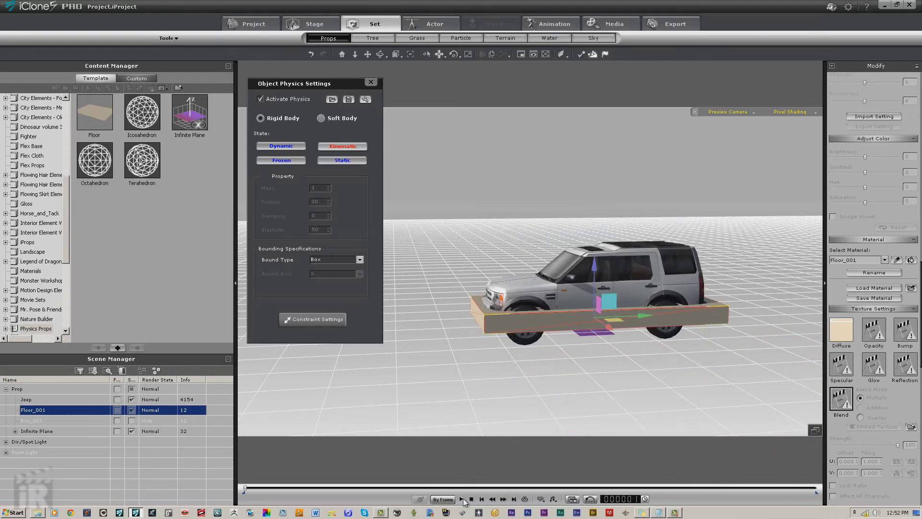
left_click(462, 499)
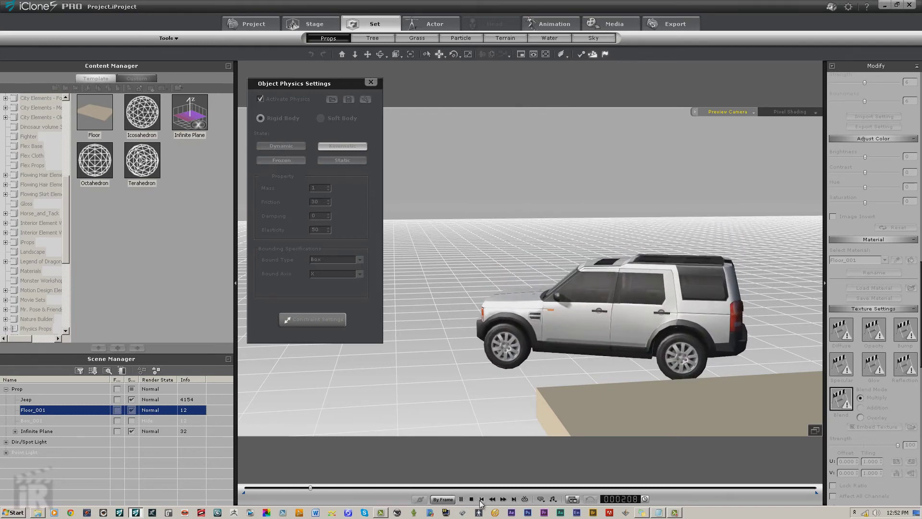
left_click(482, 499)
left_click(462, 499)
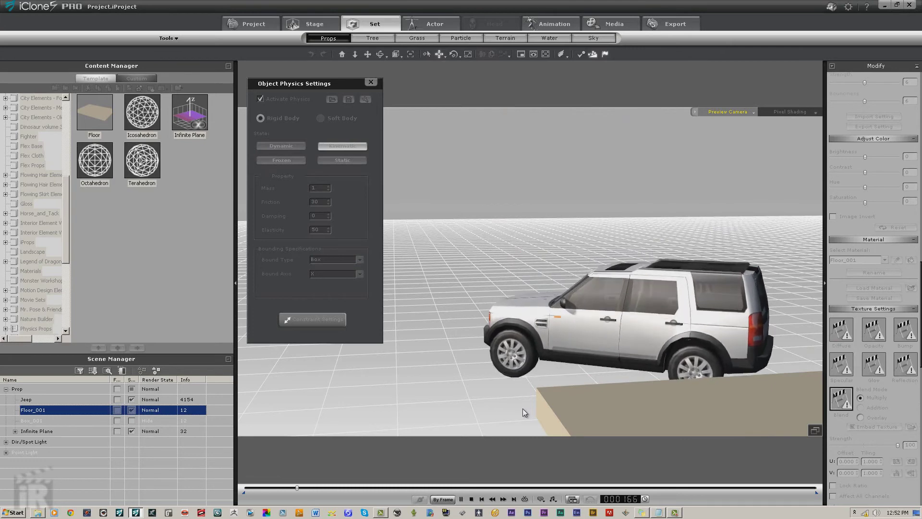
left_click(472, 501)
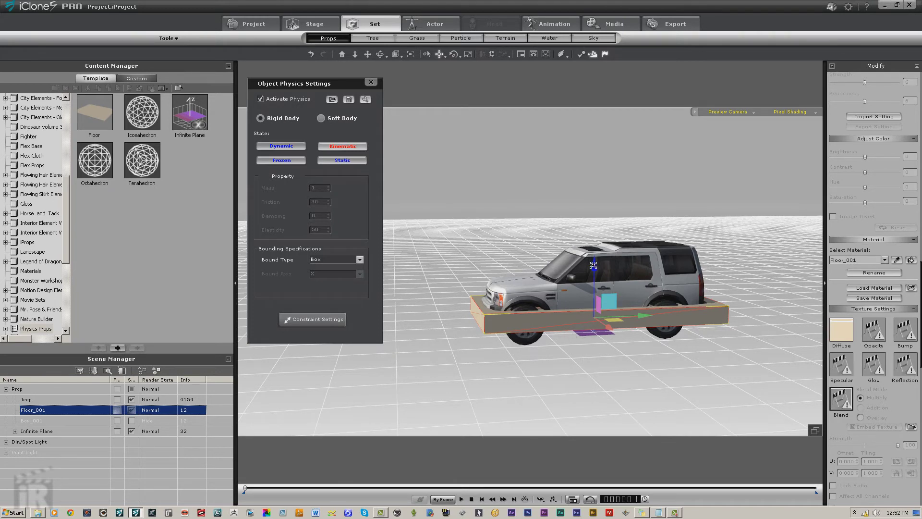
- Lower Floor_001 below the wheels and test, then raise it level with the wheels and test again
left_click_drag(593, 265, 596, 294)
left_click(461, 499)
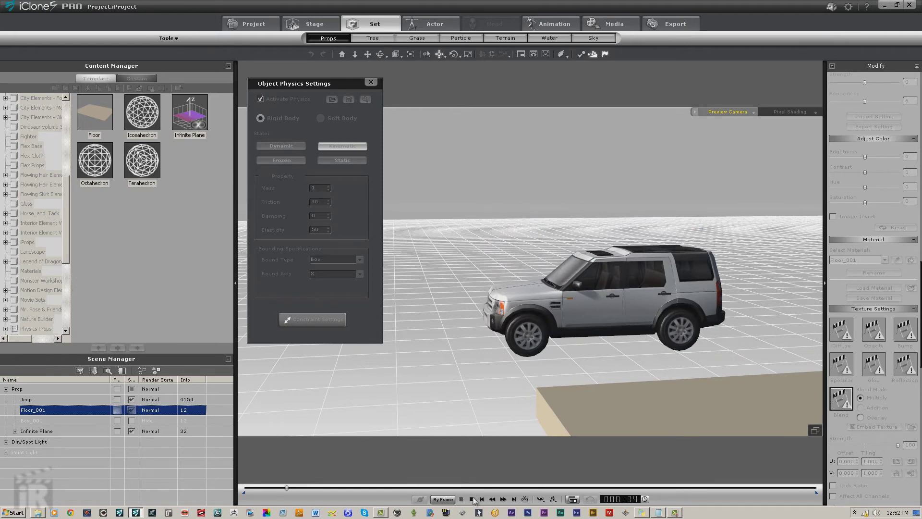
left_click(471, 500)
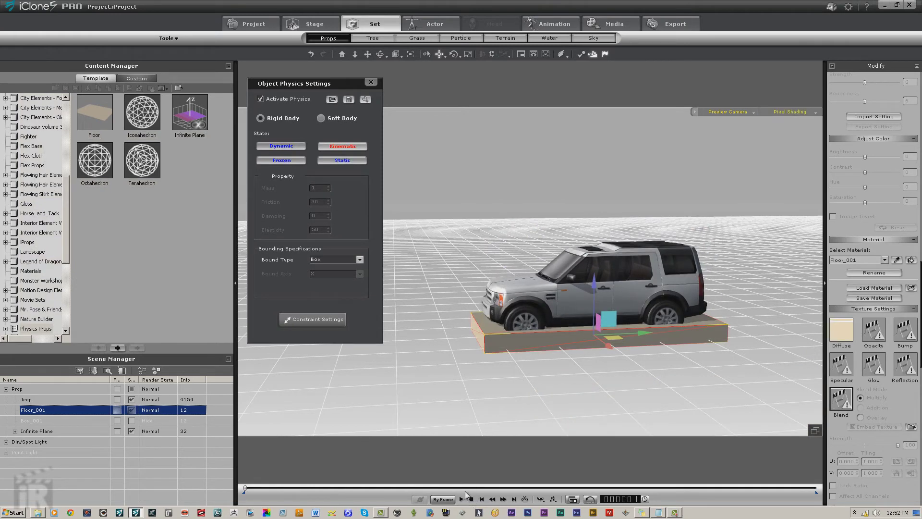
left_click_drag(553, 373, 558, 360)
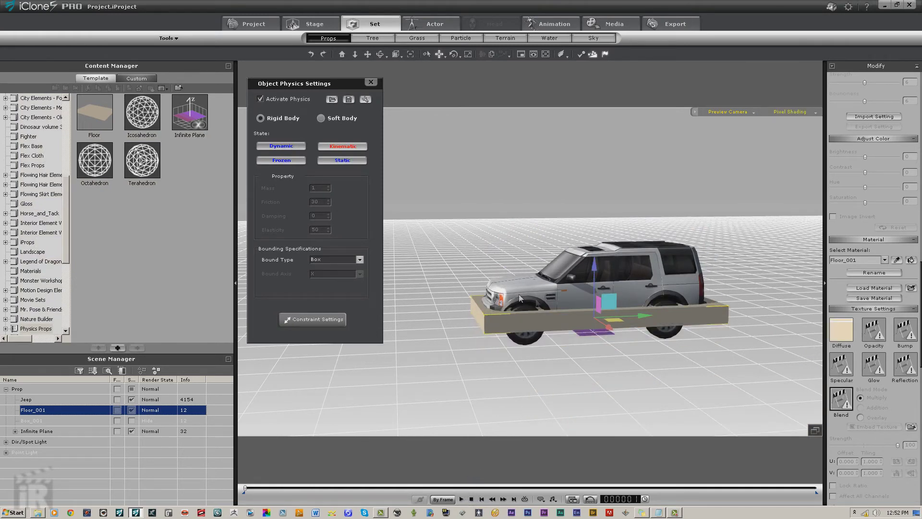
left_click(463, 500)
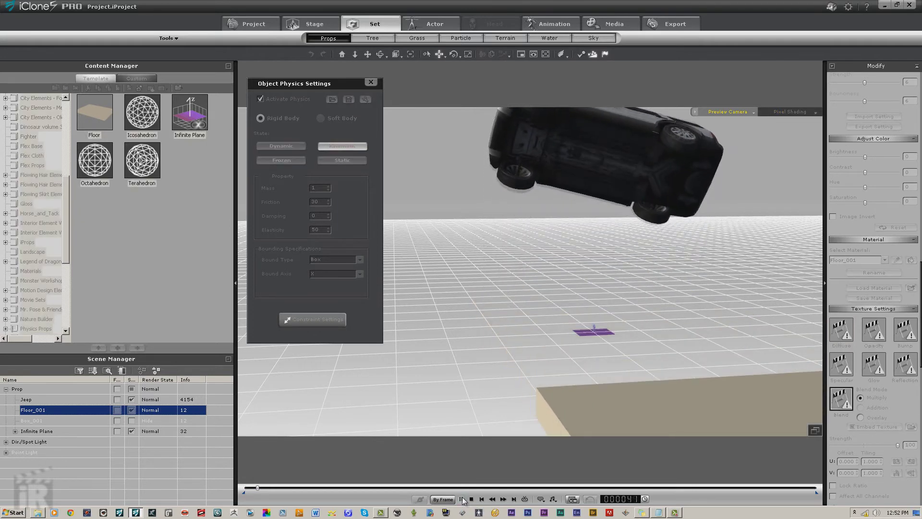
left_click(471, 499)
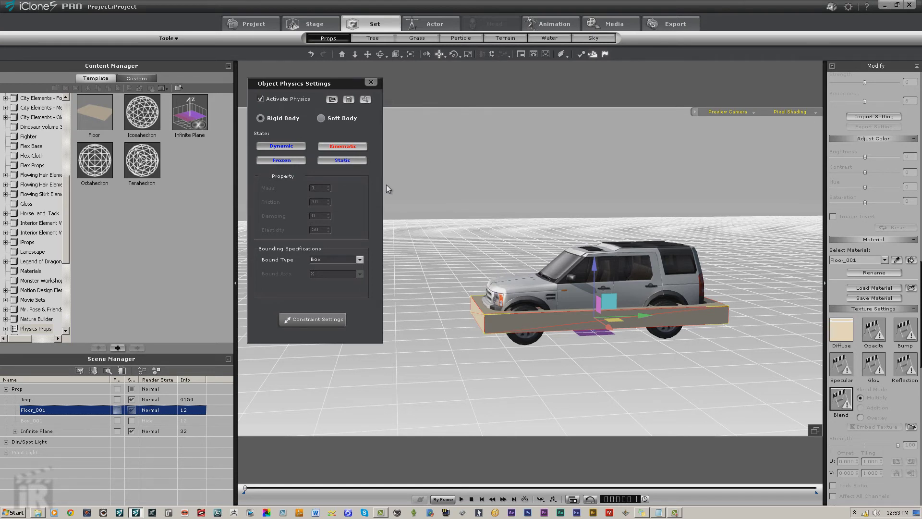
- Select the jeep, run and stop its fall test, then unhide Box_001 behind it
left_click(560, 287)
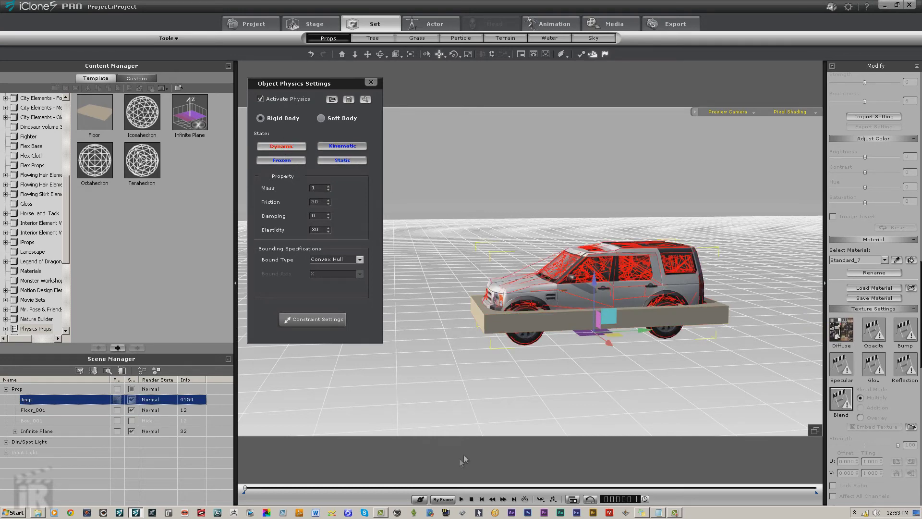
left_click(462, 499)
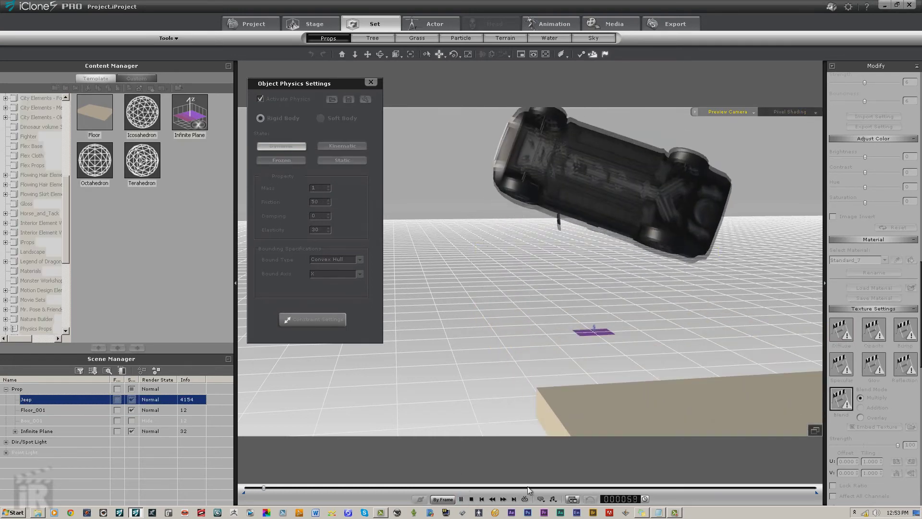
left_click(471, 499)
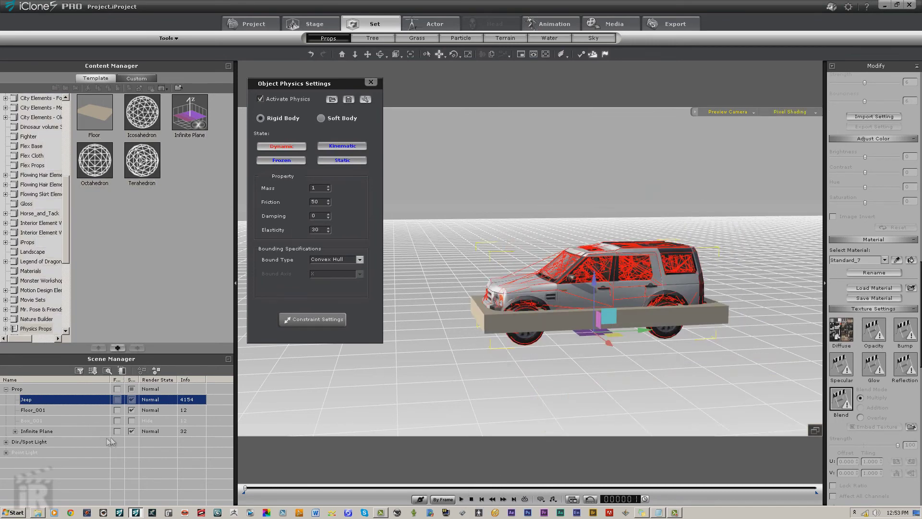
left_click(131, 420)
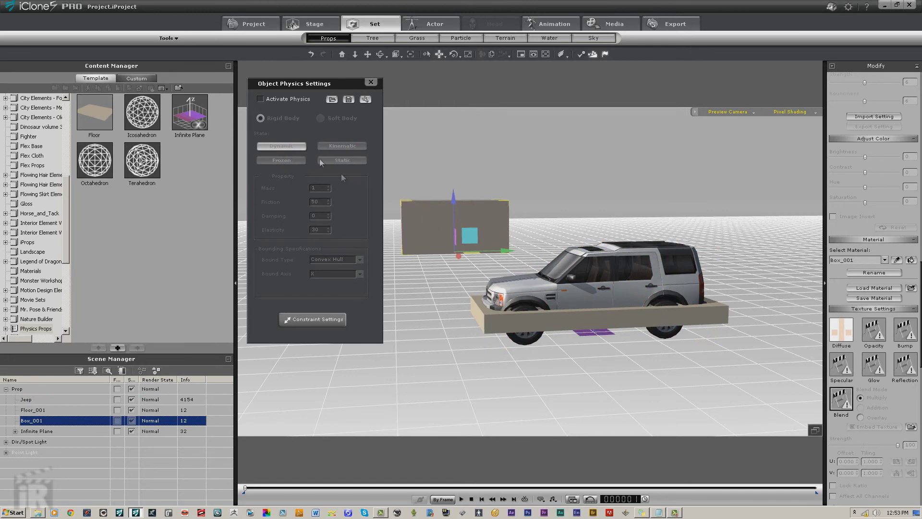
- Activate Box_001's physics and run the jeep-and-box simulation twice, watching the box topple
left_click(261, 100)
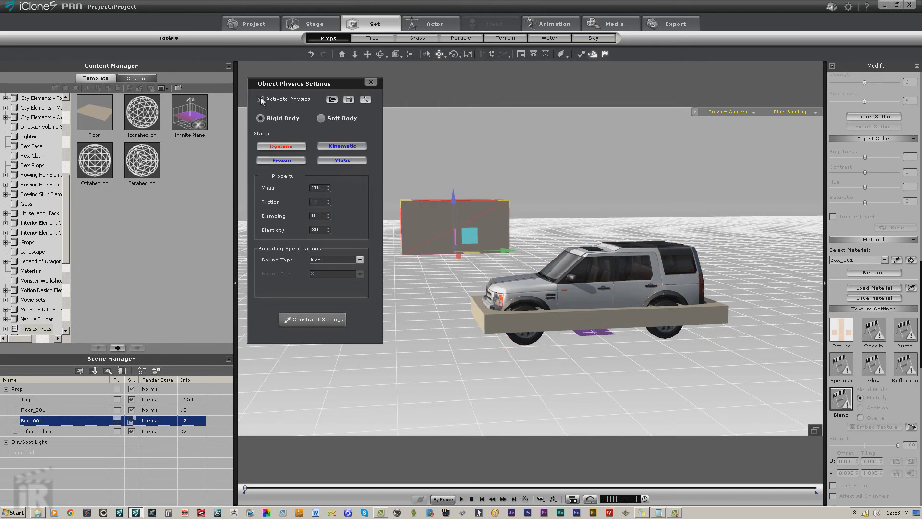
left_click(461, 499)
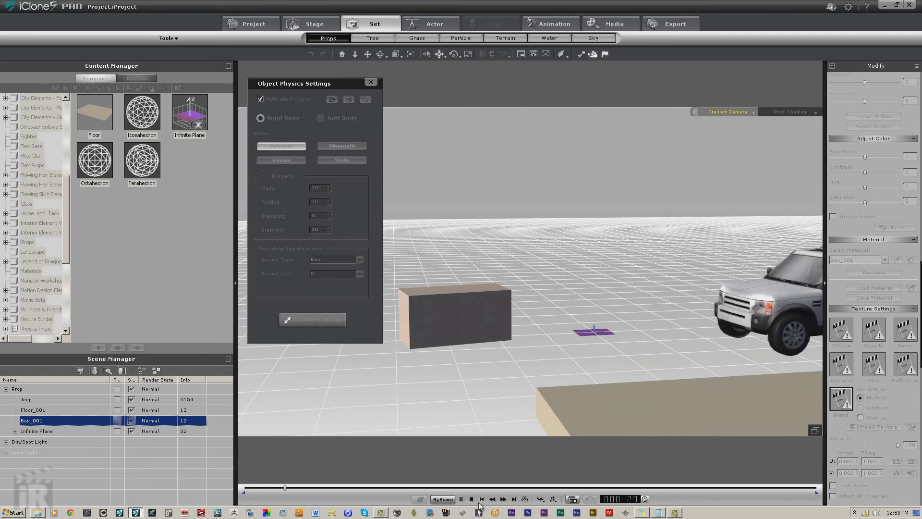
left_click(471, 499)
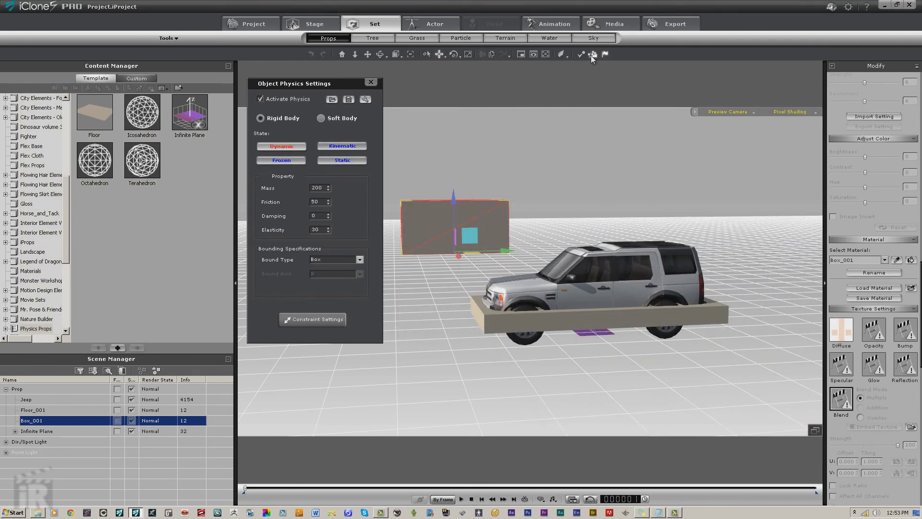
left_click(461, 499)
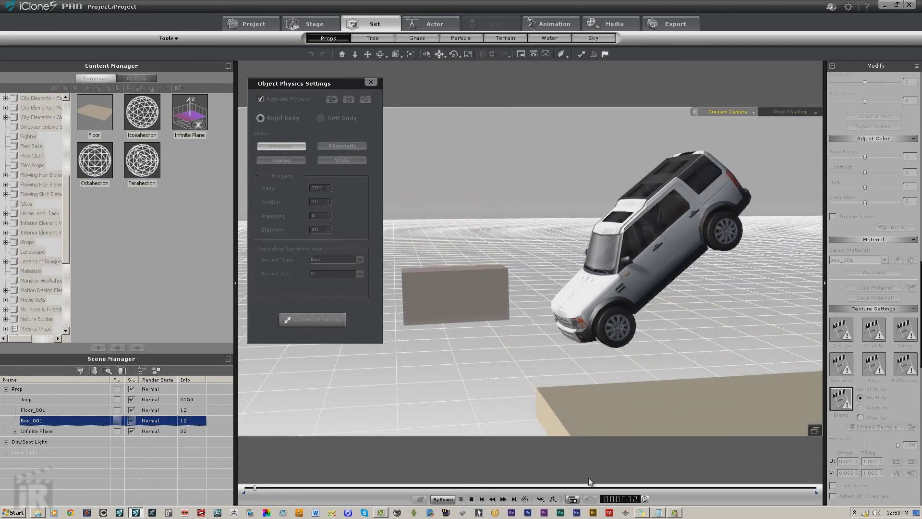
left_click(472, 500)
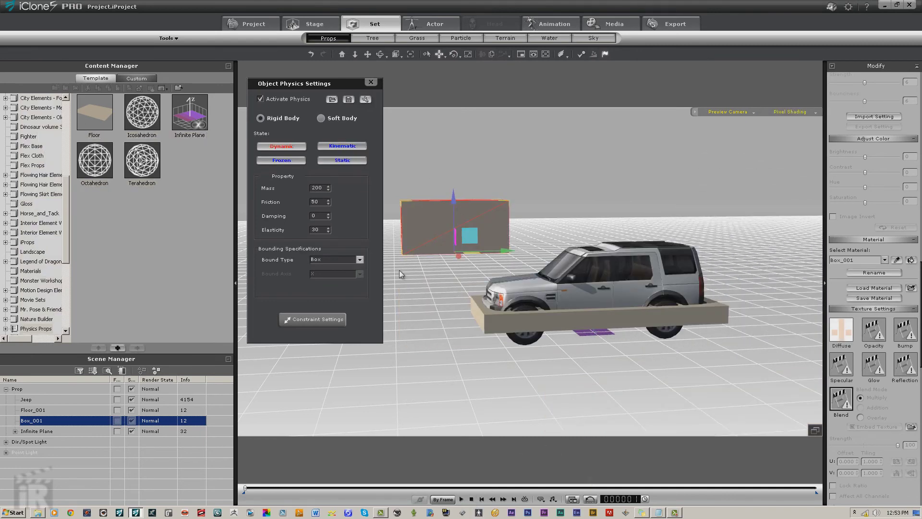
- Hide Box_001 and Floor_001, then select the jeep on its own
left_click(132, 421)
left_click(131, 411)
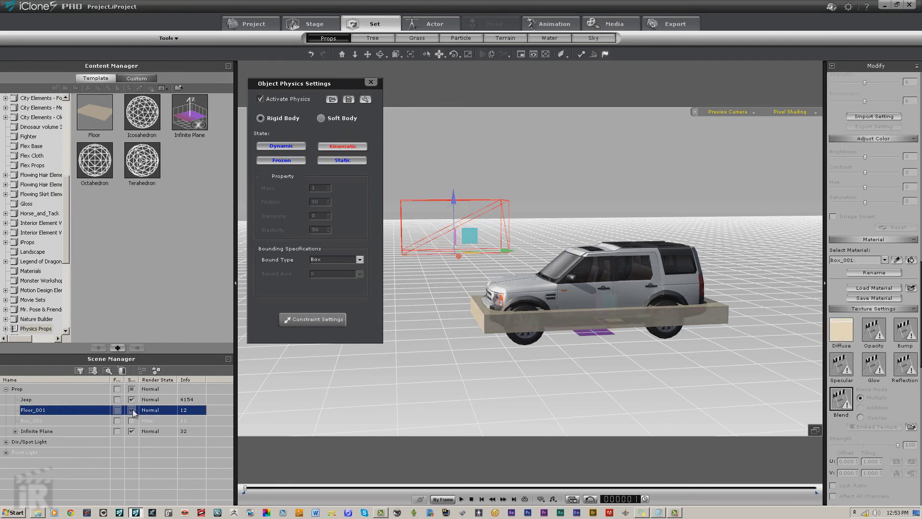
left_click(426, 235)
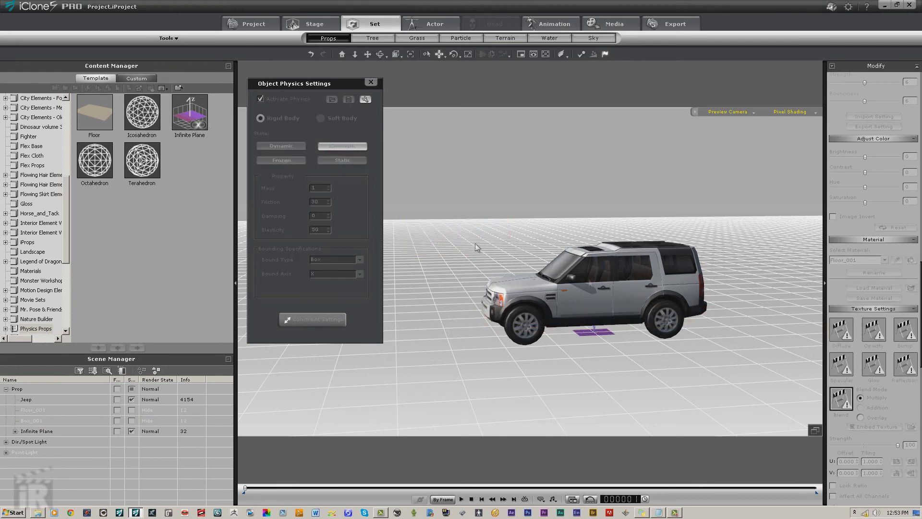
left_click(612, 292)
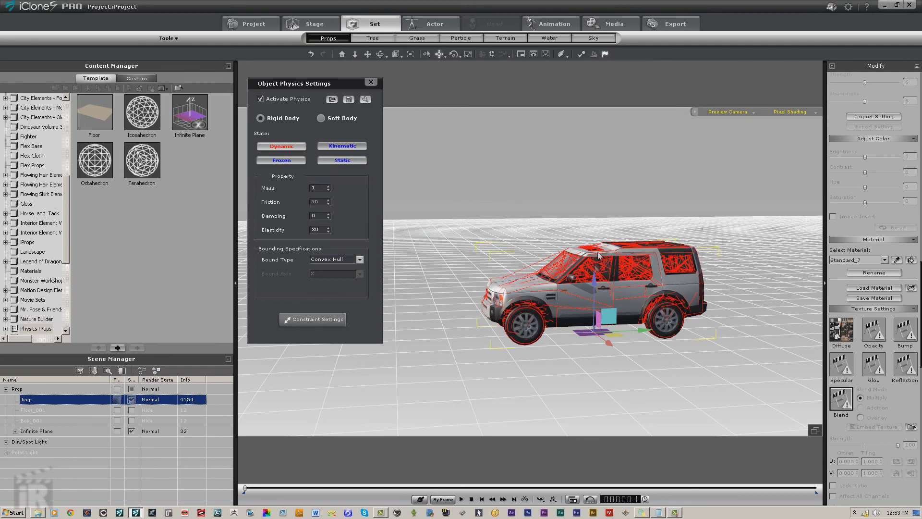
- Show the jeep's animation track in the Timeline and play the simulation with the jeep alone
left_click(573, 499)
left_click(176, 465)
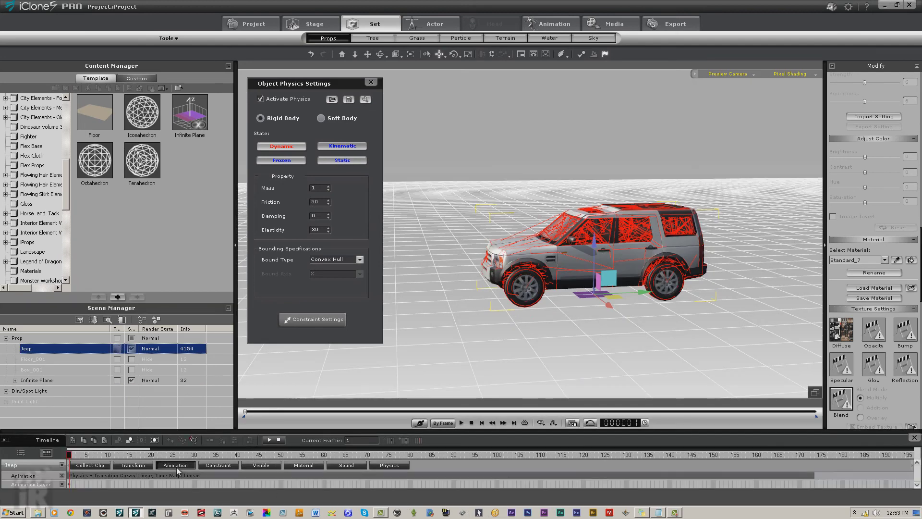
left_click(463, 422)
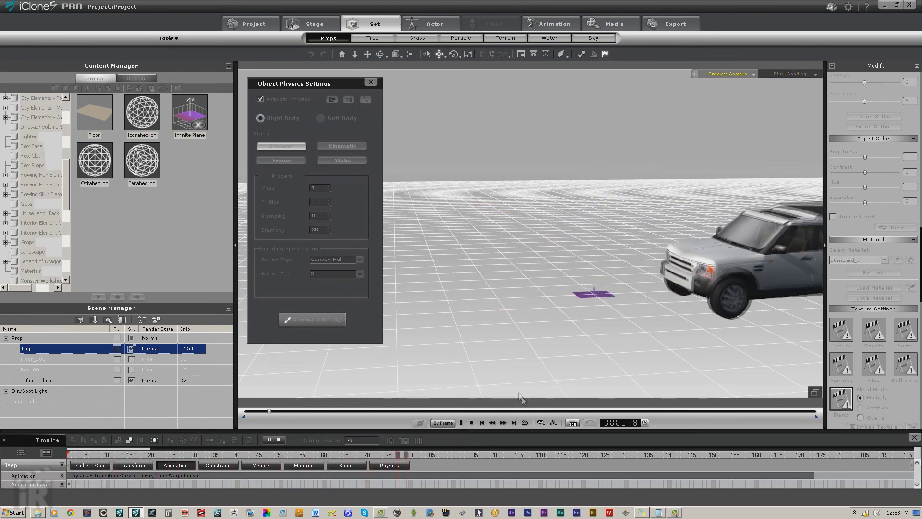
left_click(470, 423)
left_click(462, 423)
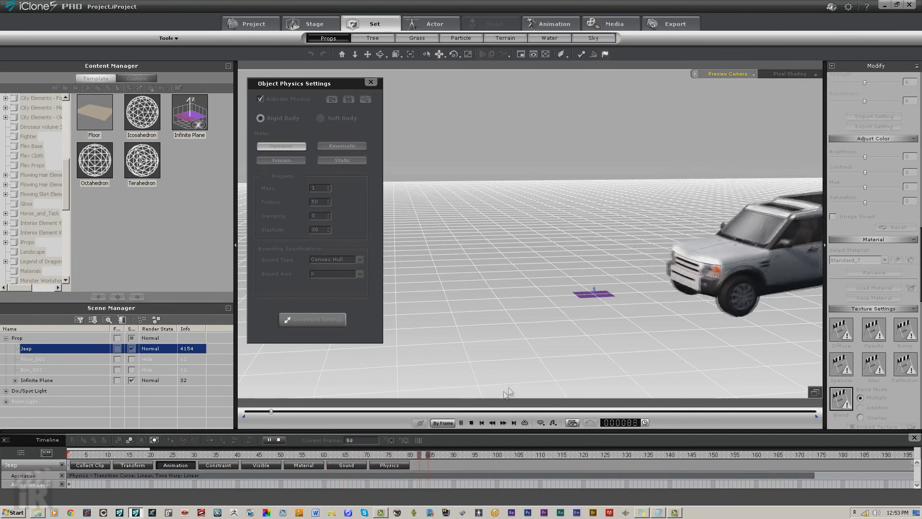